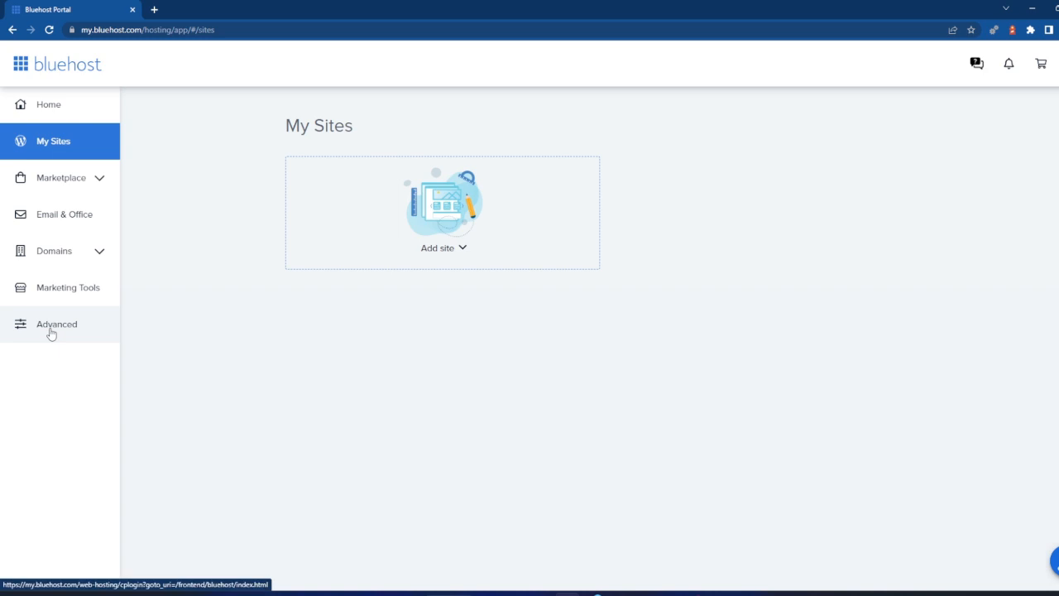
Open the MySQL Databases management page in the hosting account's advanced settings
click(51, 330)
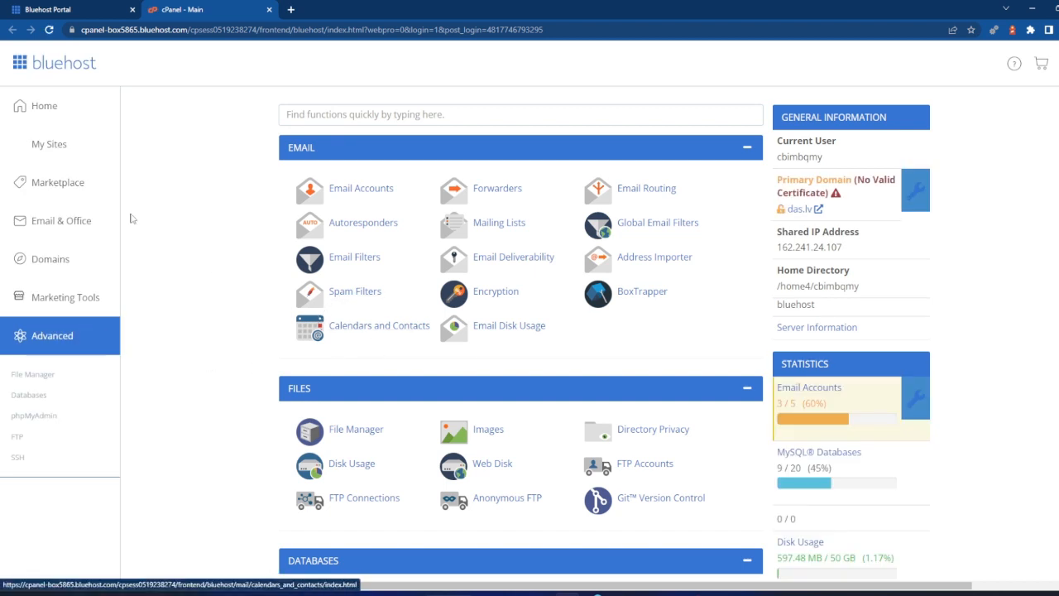
scroll(211, 267, down, 1)
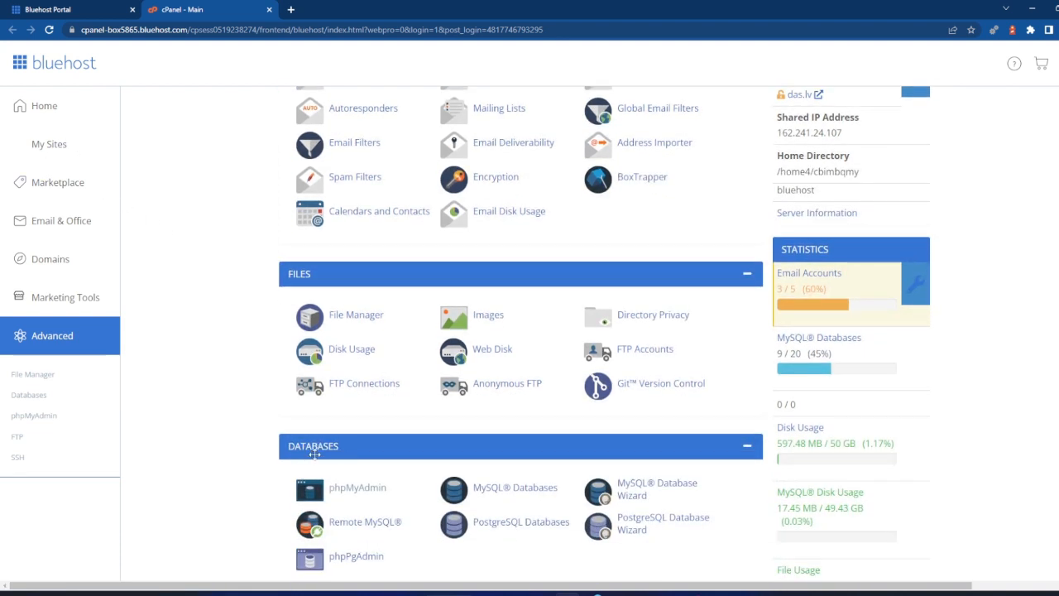
scroll(313, 456, down, 1)
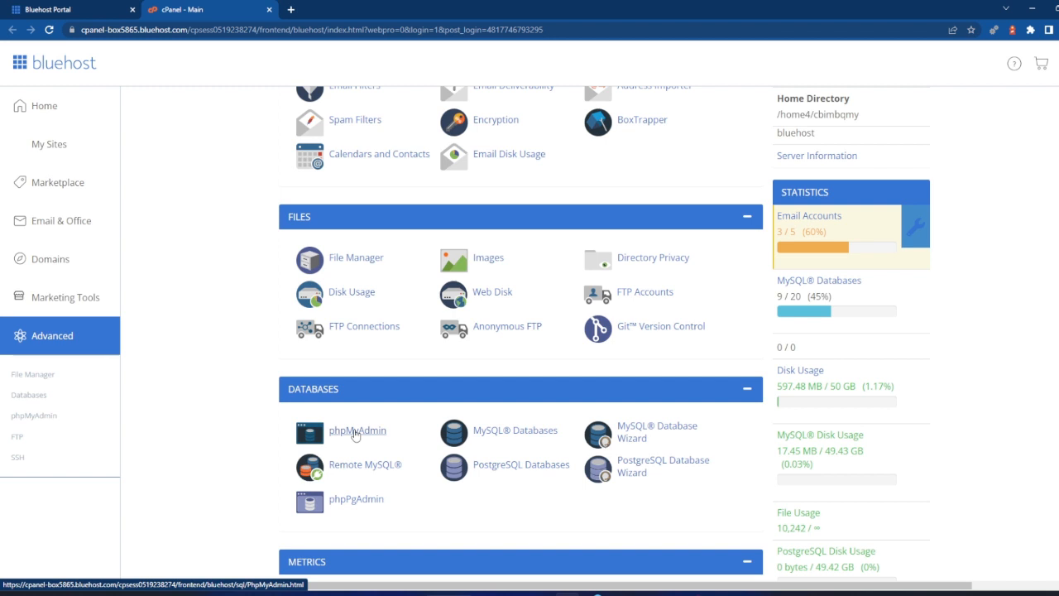
click(498, 432)
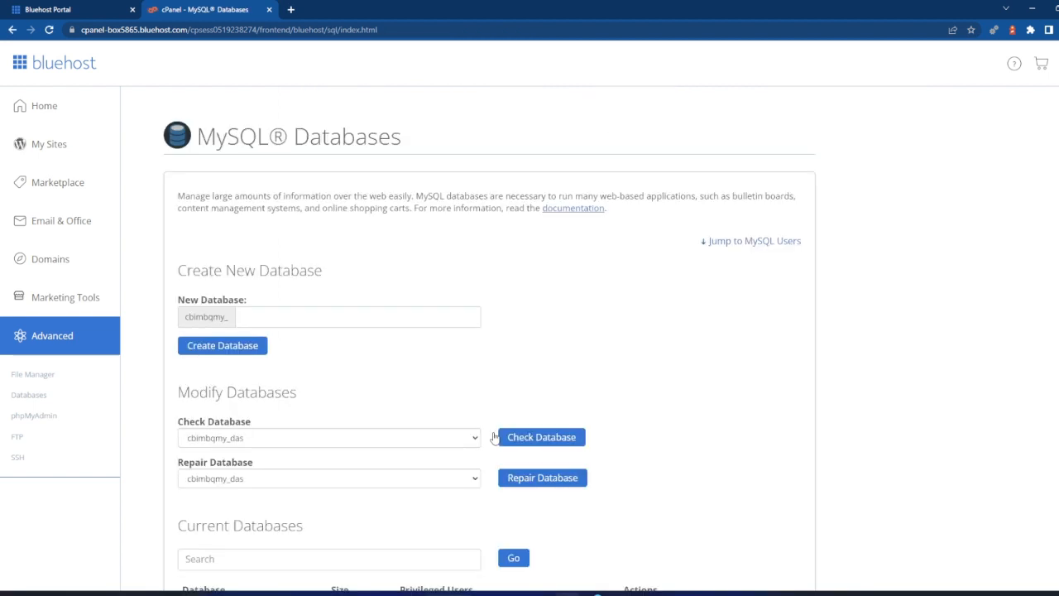
Create a new MySQL database named "data" after the account prefix
click(307, 321)
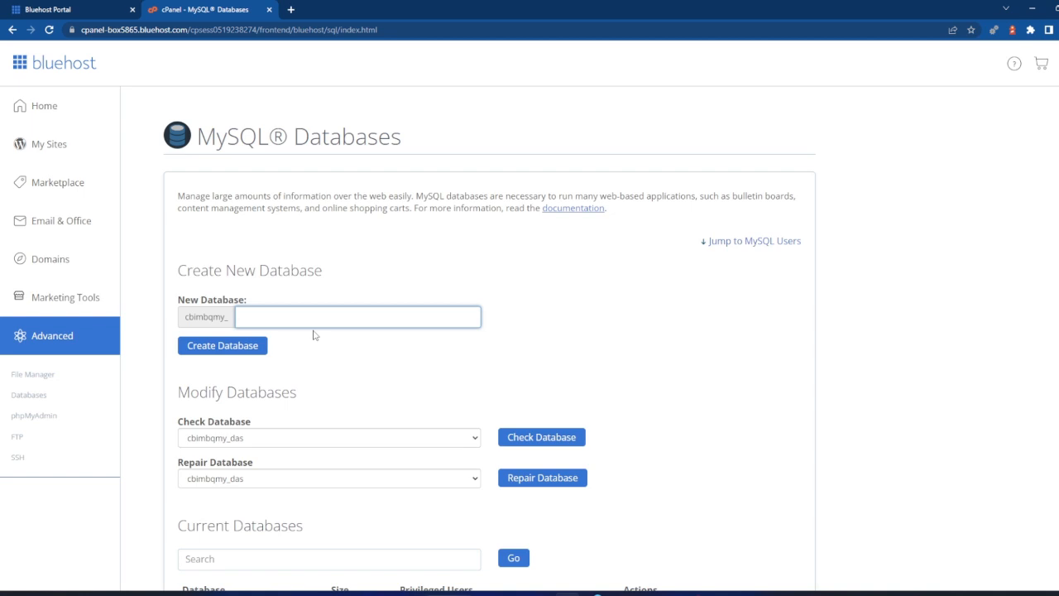
text(data)
click(229, 348)
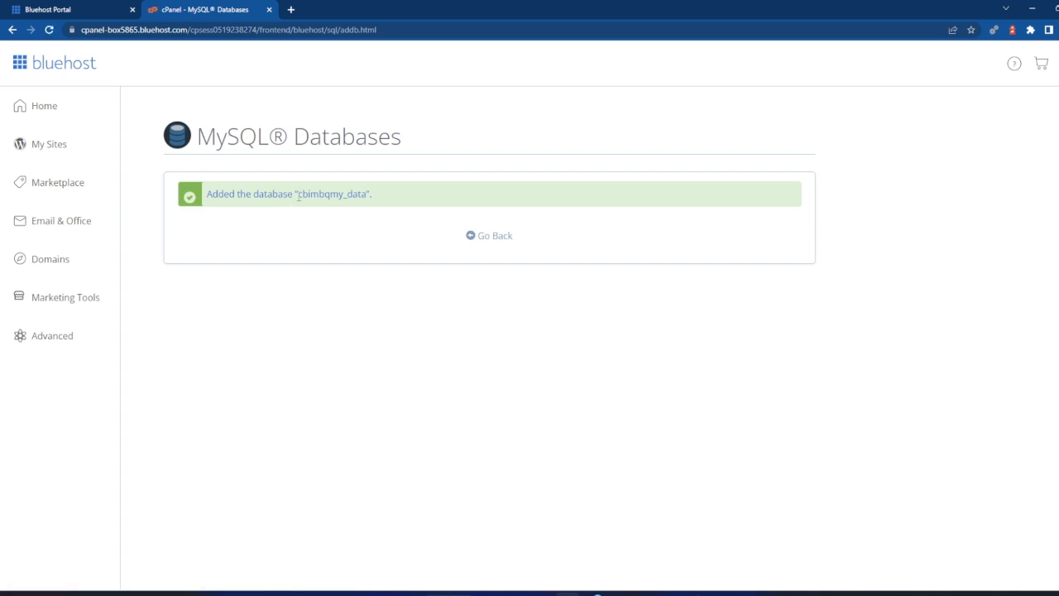
Copy the new database's full name and record it in Notepad as "db name = cbimbqmy_data"
drag(299, 196, 367, 196)
key(ctrl+c)
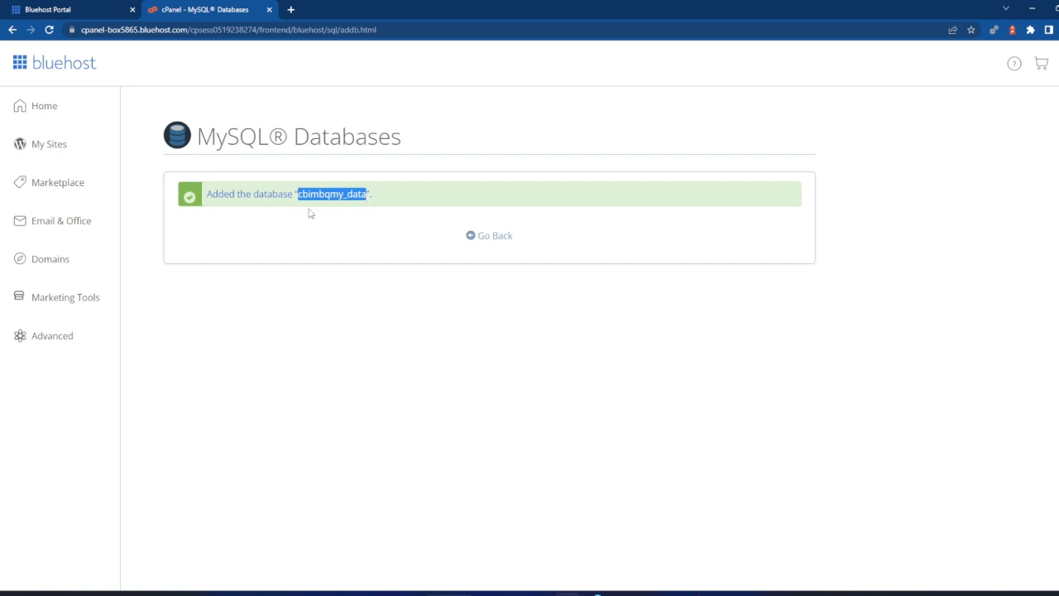
key(super)
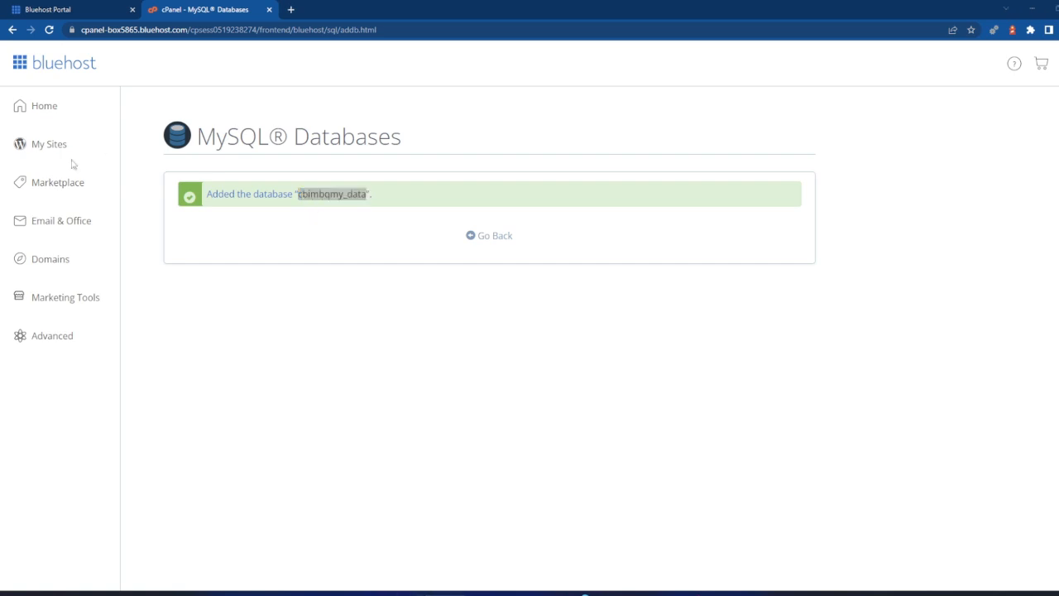
drag(0, 183, 896, 190)
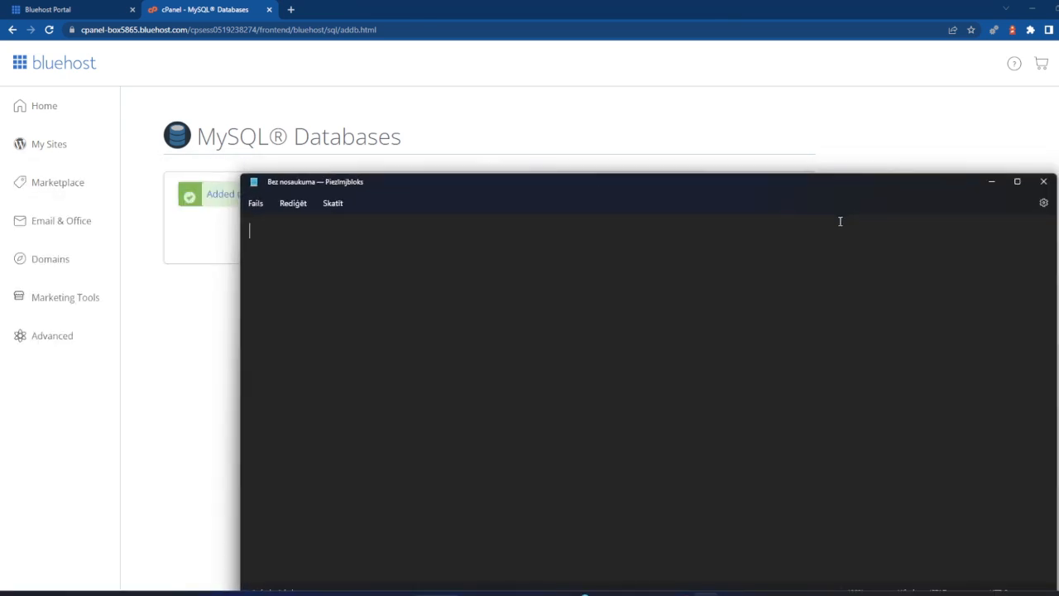
text(db)
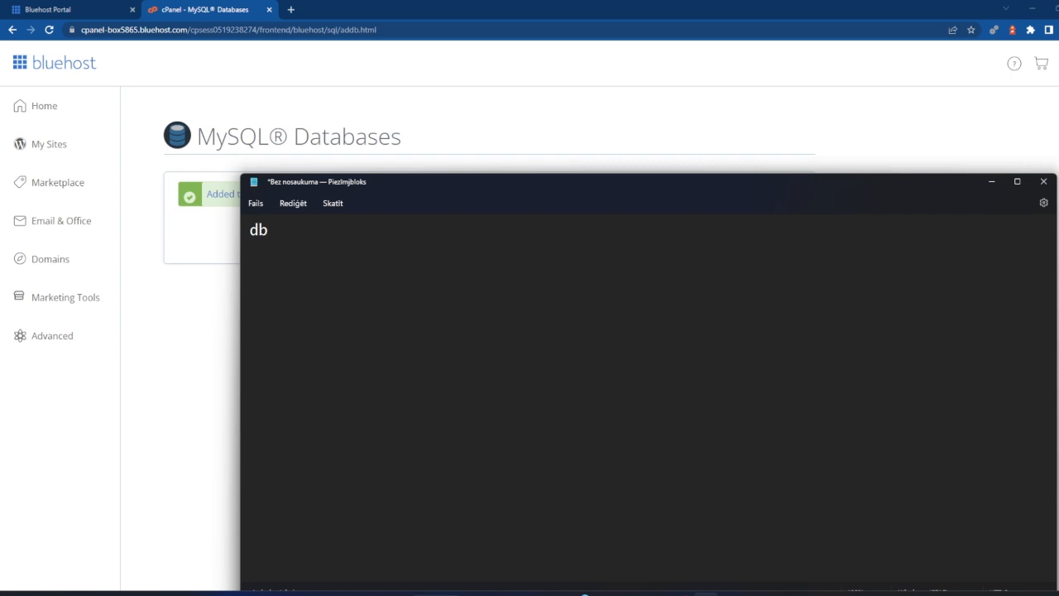
text( name =)
key(ctrl+v)
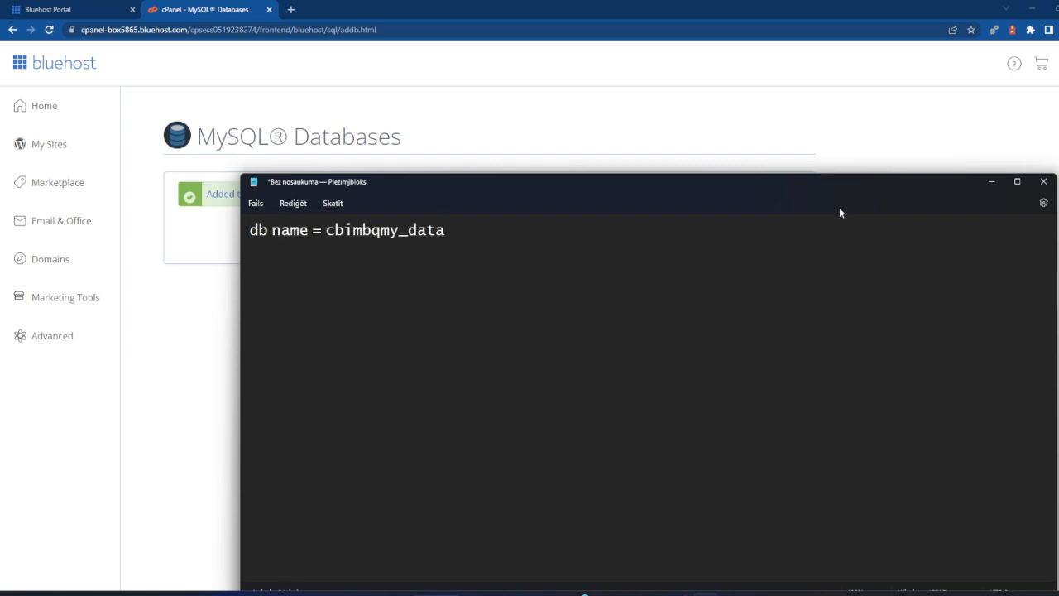
Return to the MySQL Databases page and enter "data_user" as the new MySQL user's username
click(186, 260)
click(482, 238)
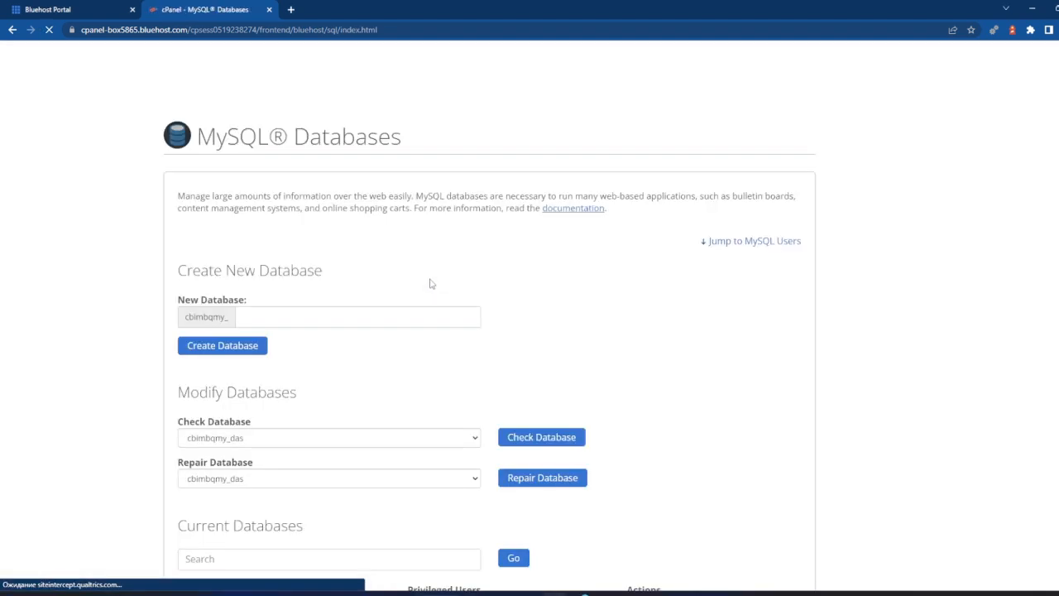
scroll(360, 340, down, 7)
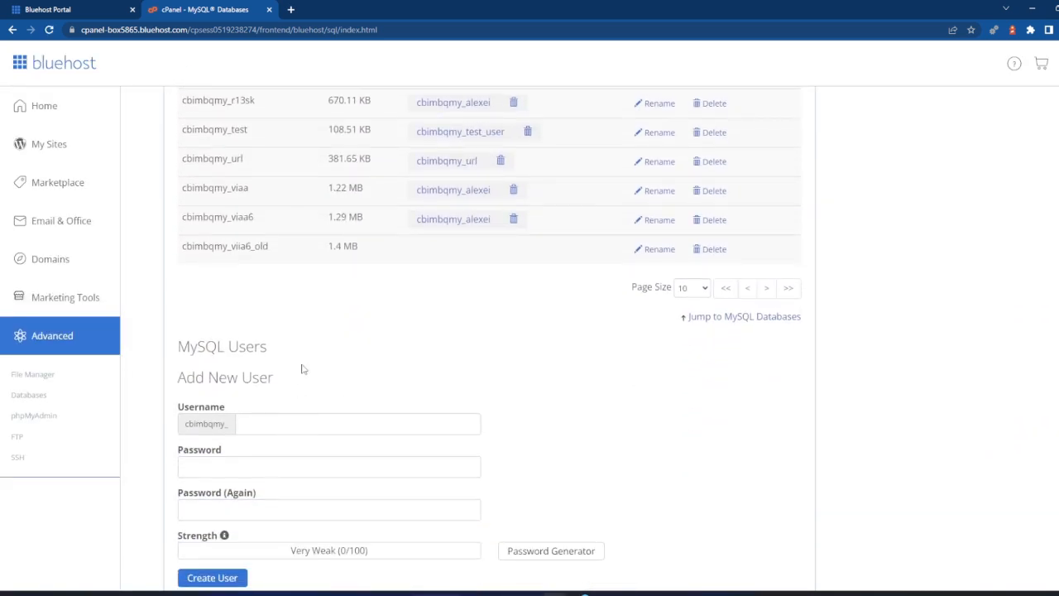
scroll(273, 361, down, 2)
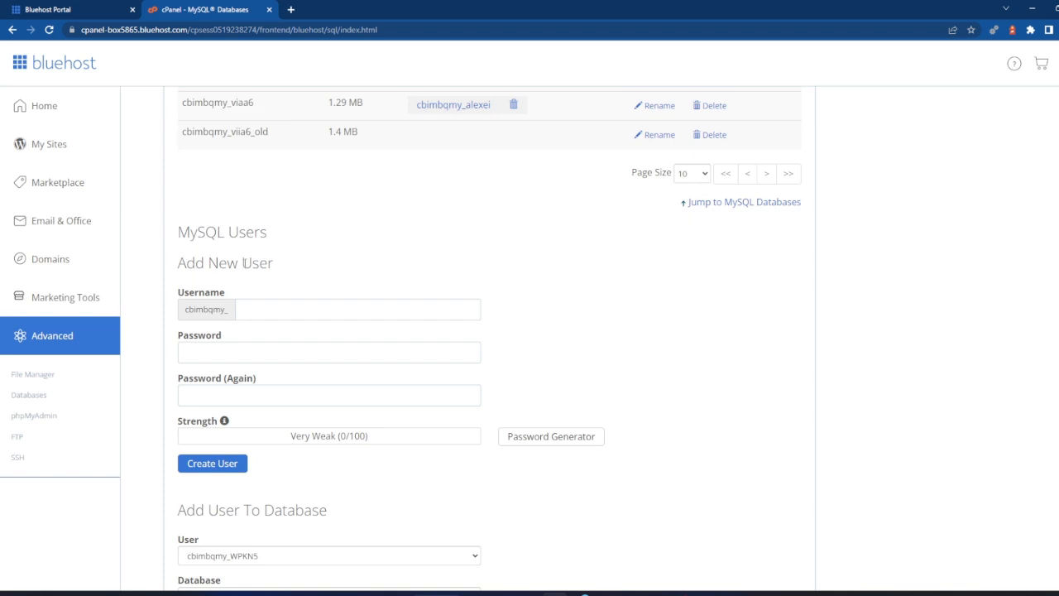
click(256, 307)
text(data)
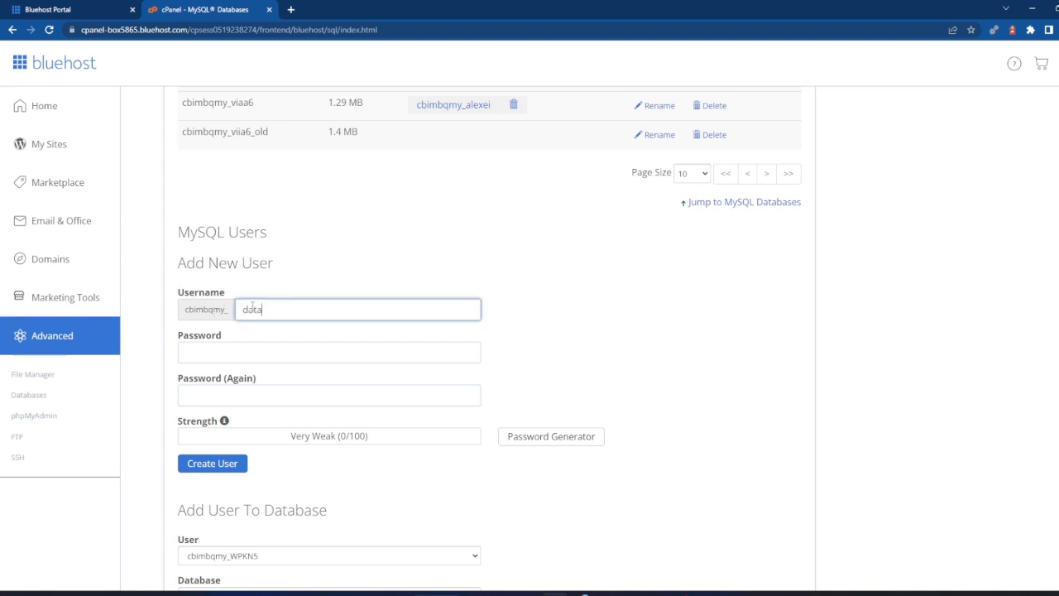
text(_user)
Enter and repeat a strong password for the new MySQL user, and create the user
click(331, 354)
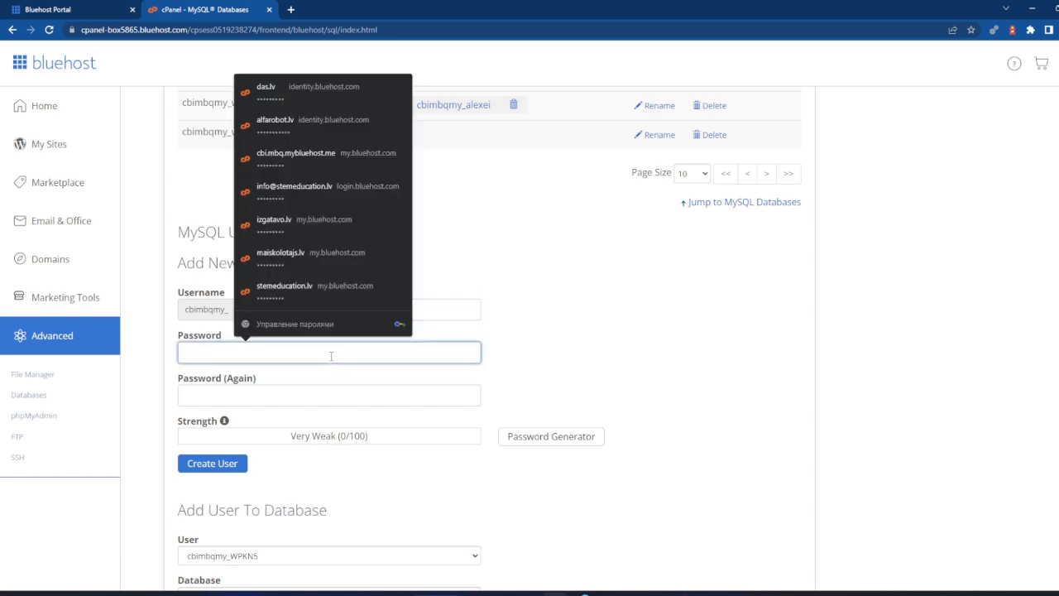
click(331, 356)
text(•••••)
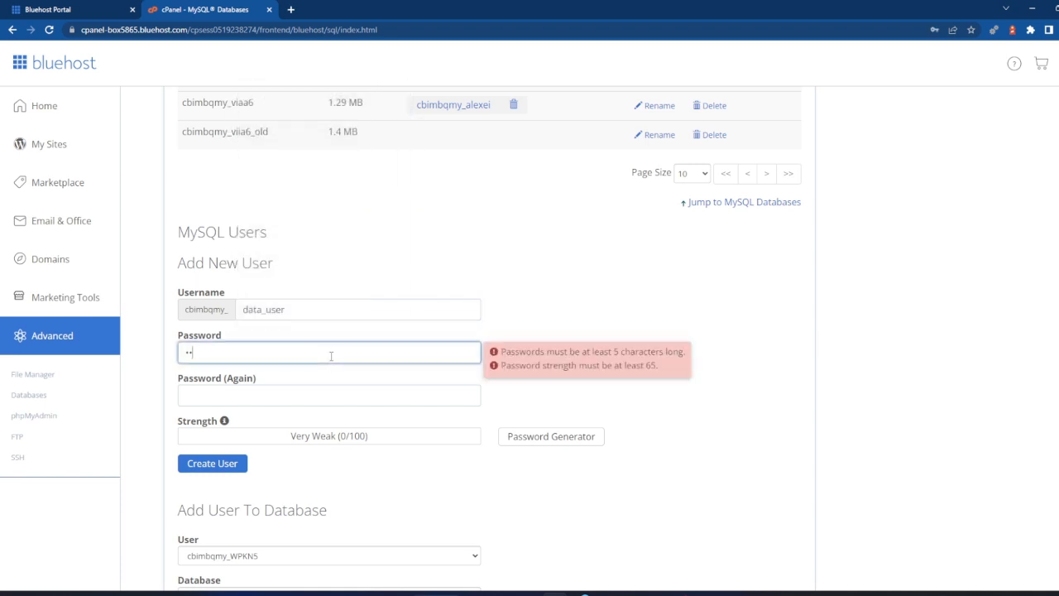
key(ctrl+a)
text(••••••••••)
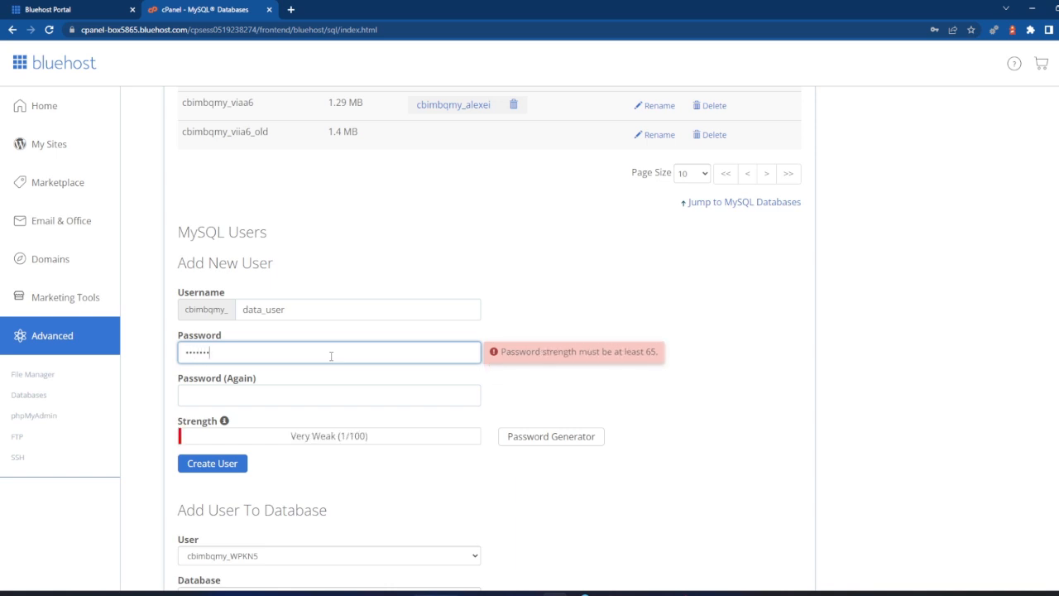
key(Tab)
text(•••••)
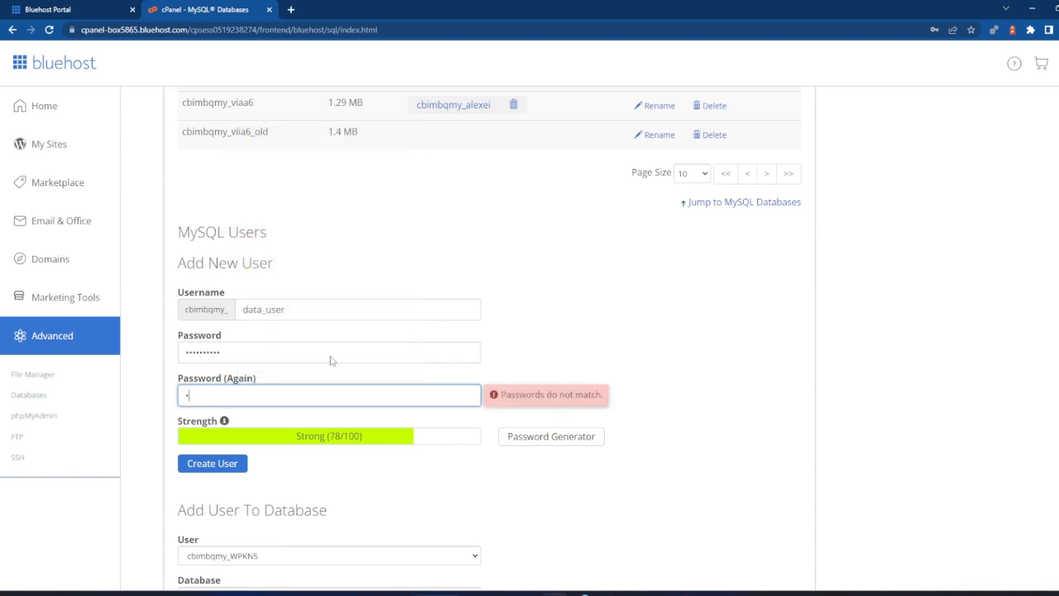
text(•••••)
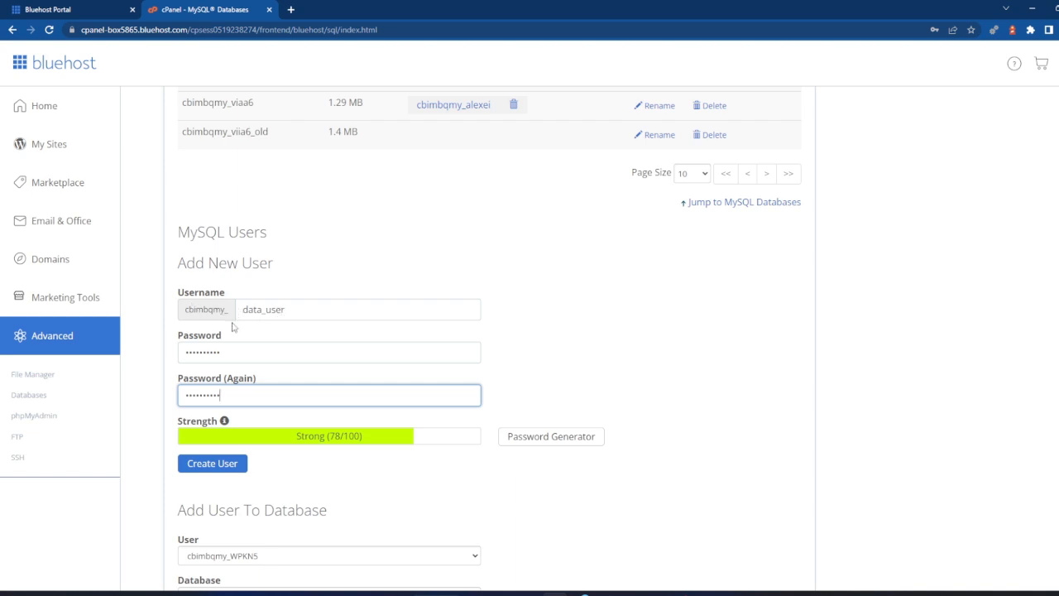
click(205, 468)
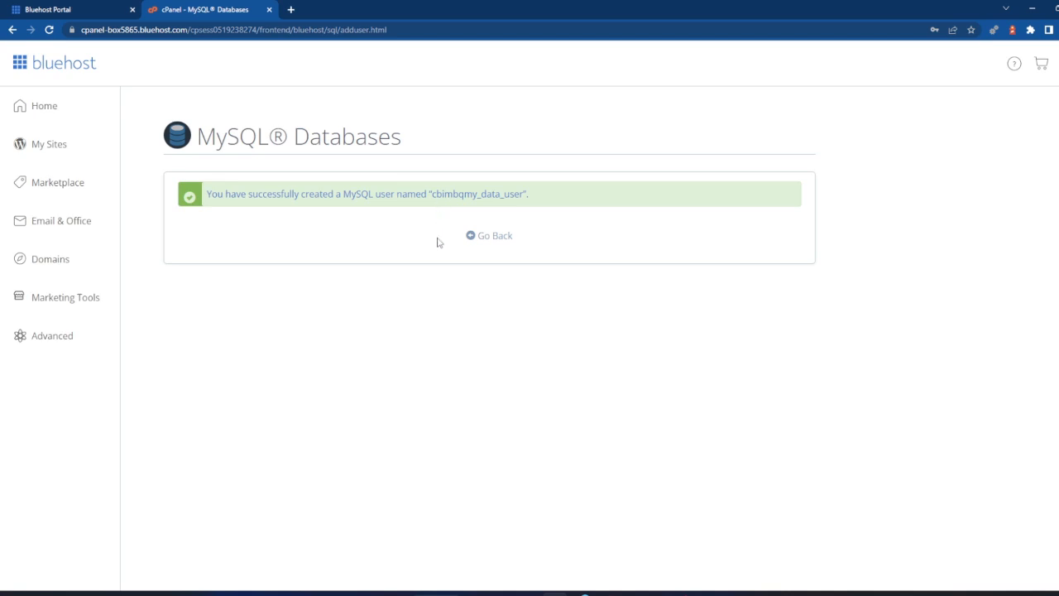
Copy the new MySQL user's full name into a second Notepad line, "user name = cbimbqmy_data_user", without the quotation mark
drag(430, 195, 527, 195)
key(ctrl+c)
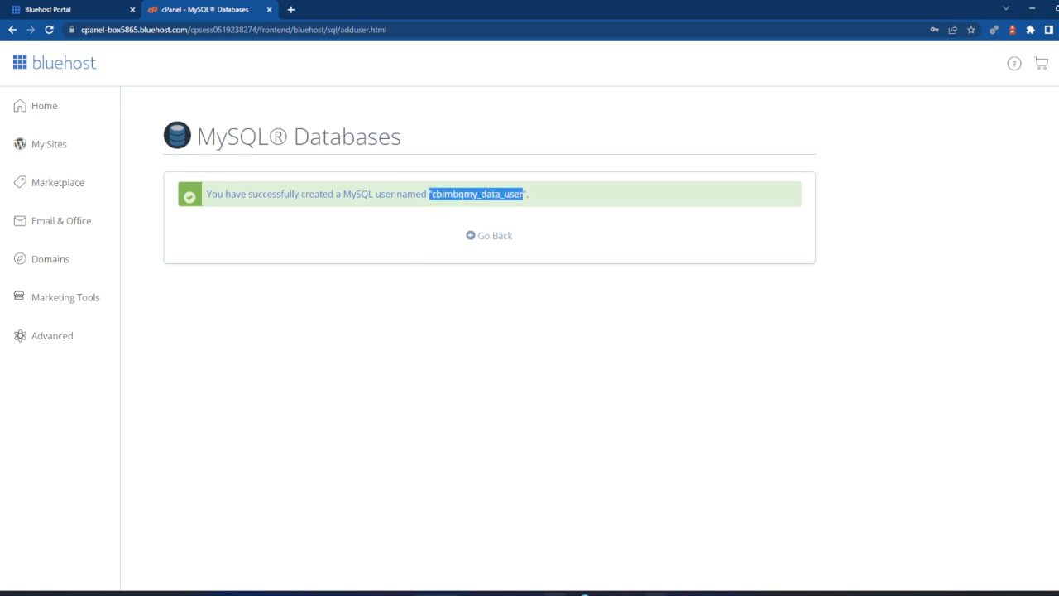
click(554, 592)
key(Return)
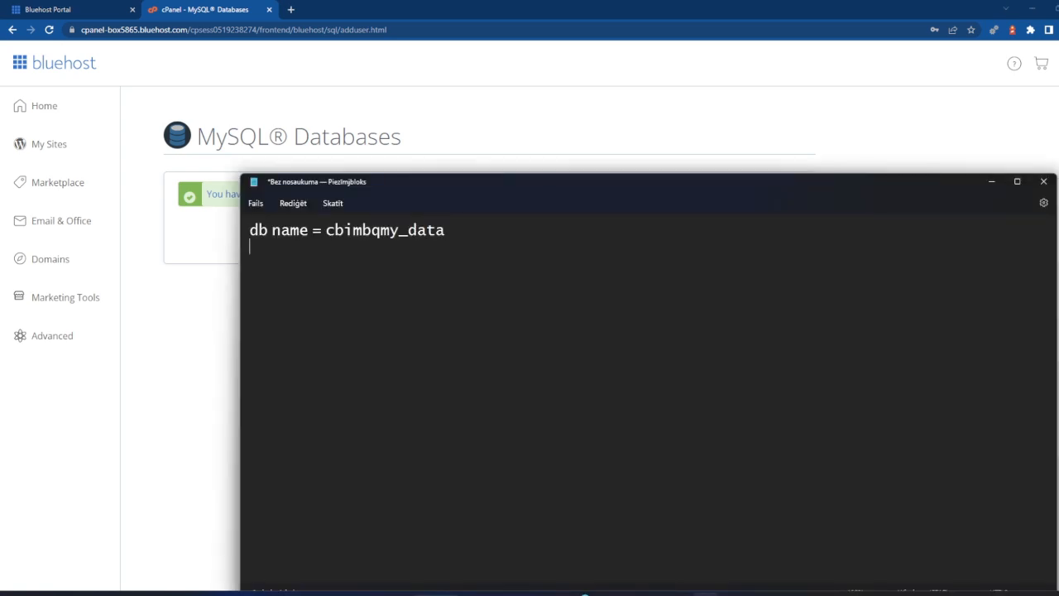
text(user name =)
key(ctrl+v)
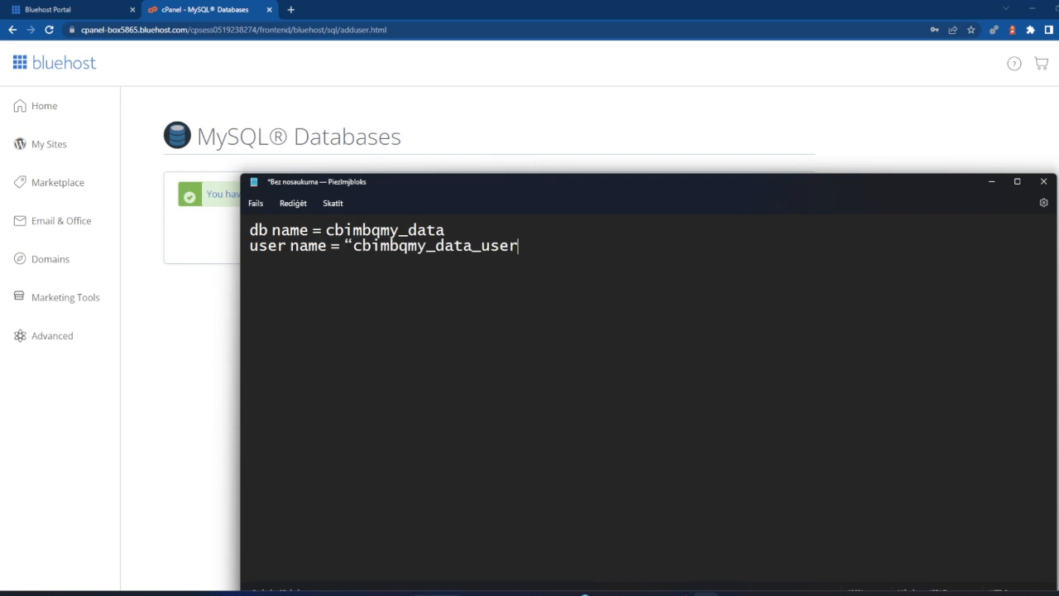
key(Home)
key(ctrl+Right)
key(ctrl+Right)
key(ctrl+Right)
key(Delete)
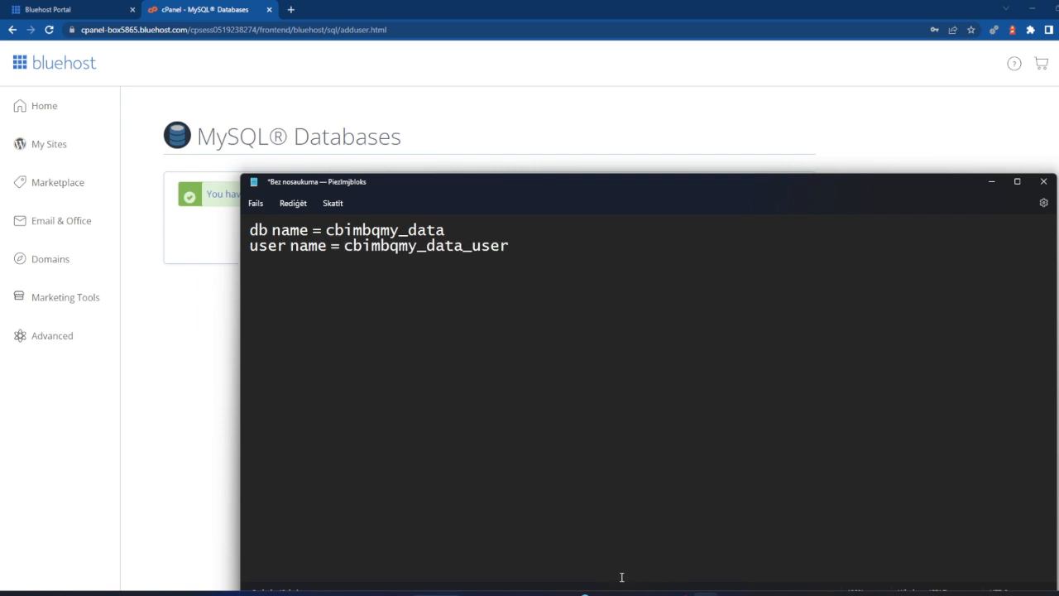
Back on the MySQL Databases page, add the user cbimbqmy_data_user to the database cbimbqmy_data
click(228, 389)
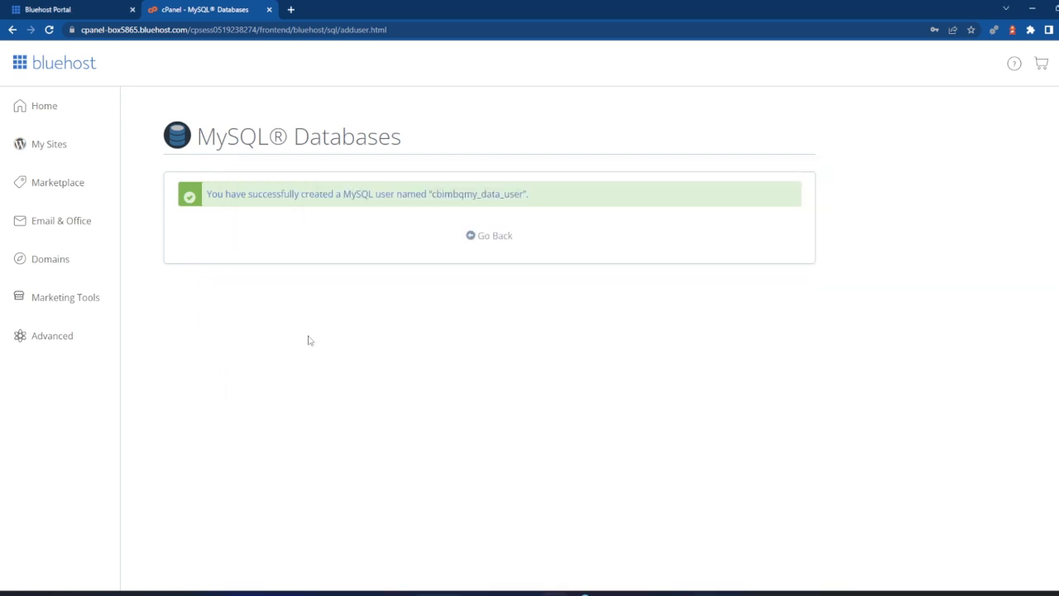
click(483, 238)
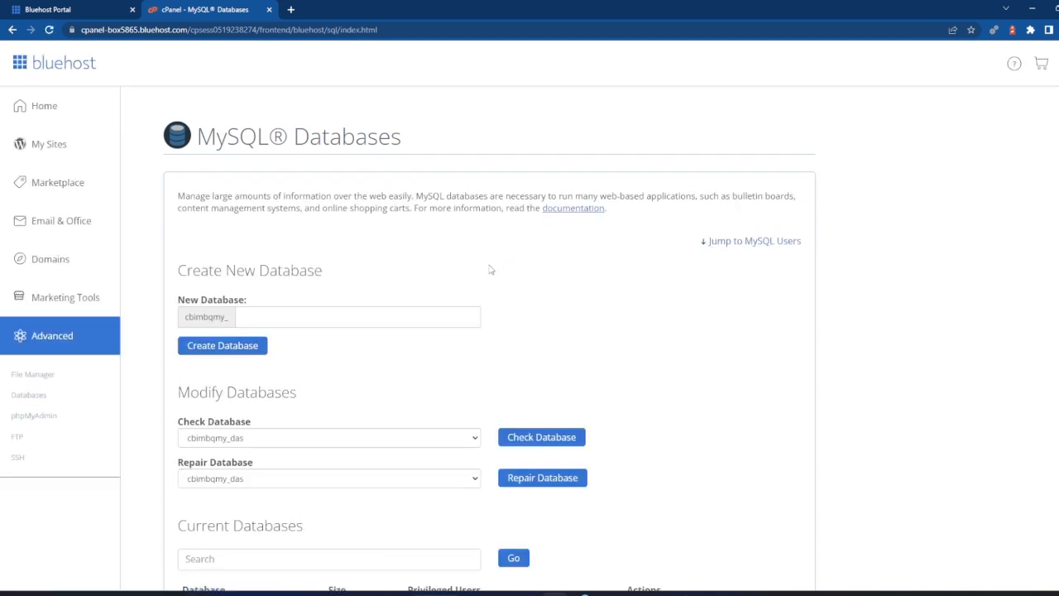
scroll(490, 269, down, 1)
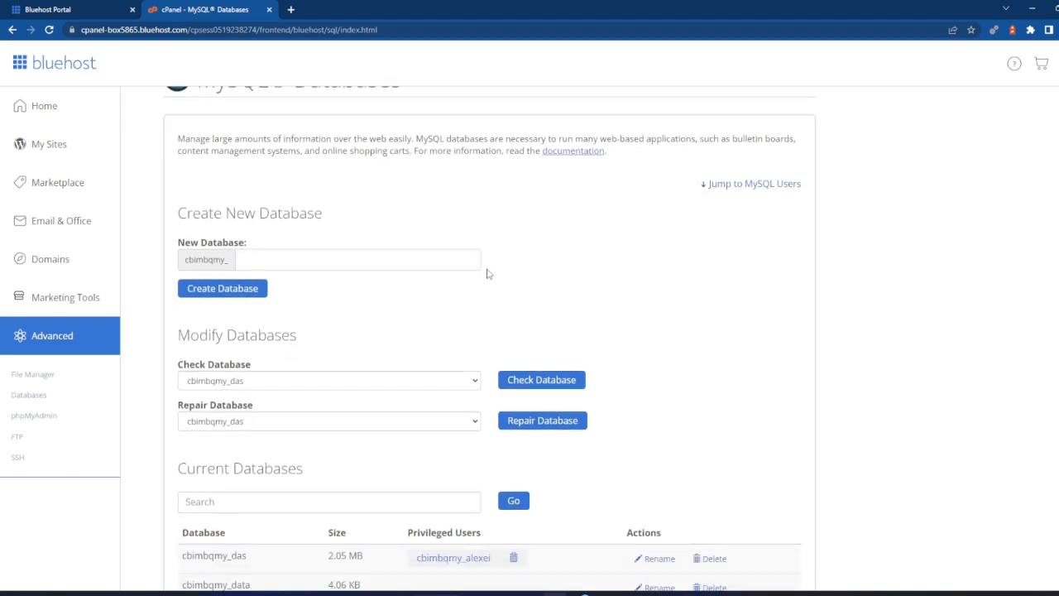
scroll(414, 267, down, 8)
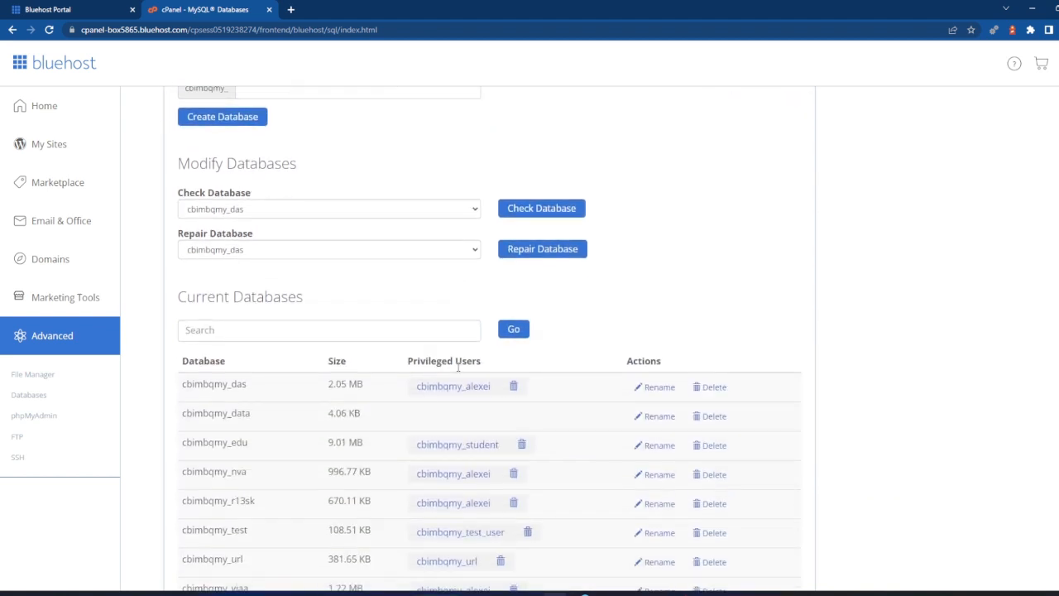
scroll(506, 323, down, 5)
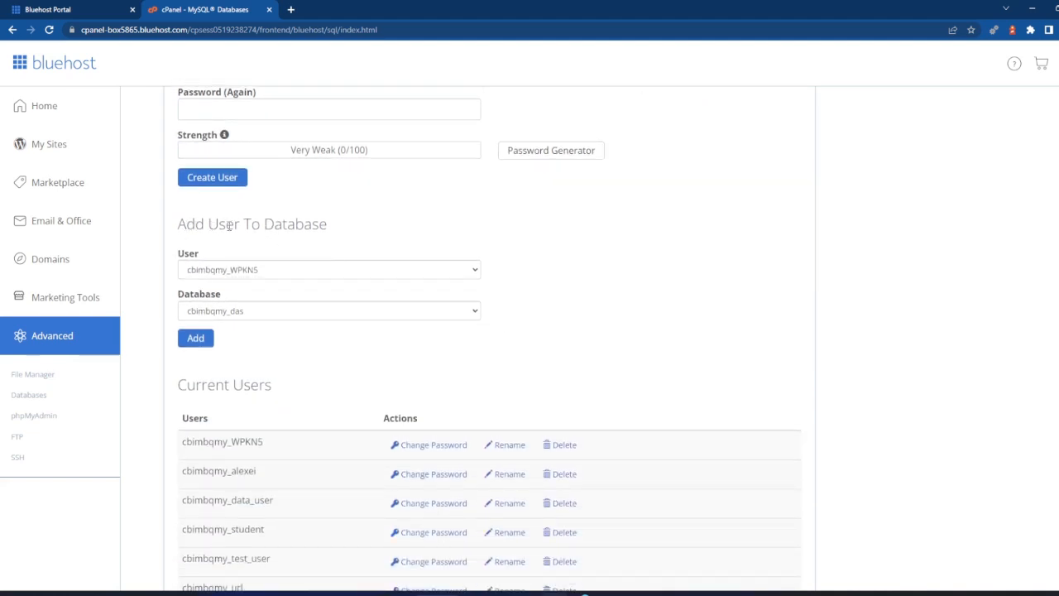
click(298, 273)
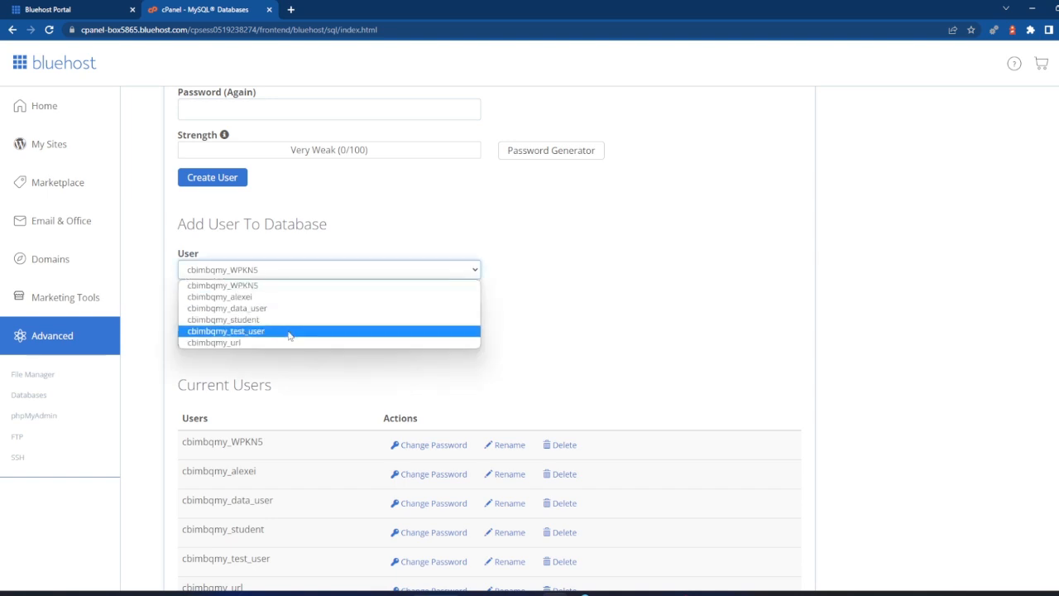
click(285, 313)
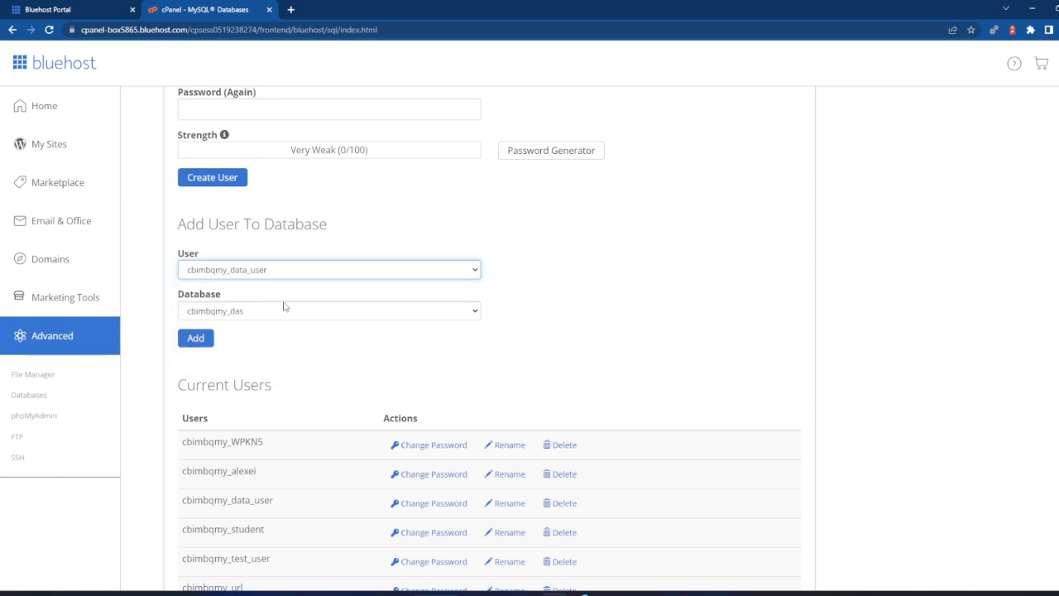
click(283, 309)
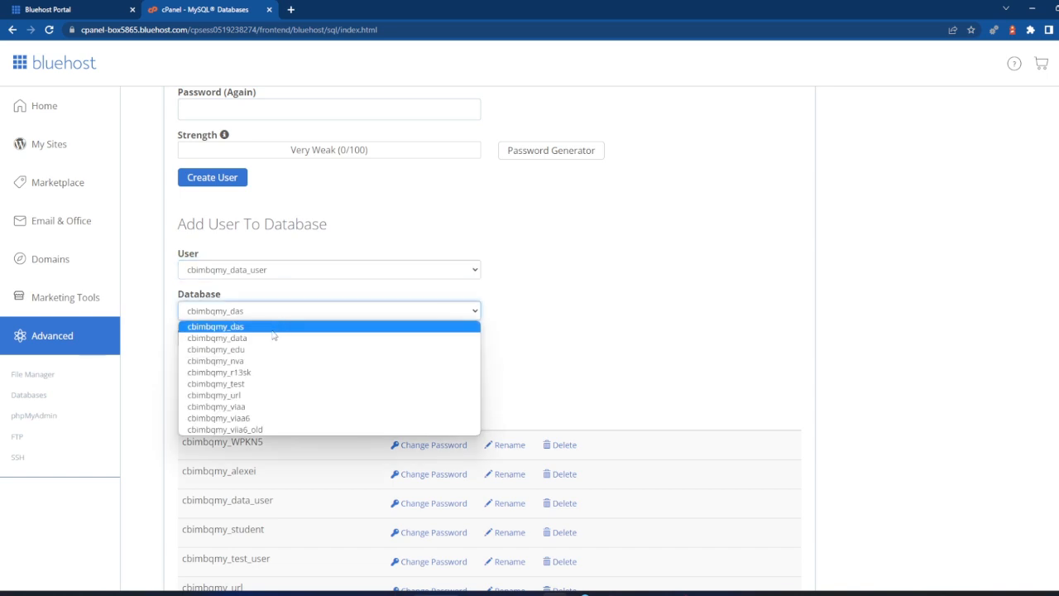
click(274, 338)
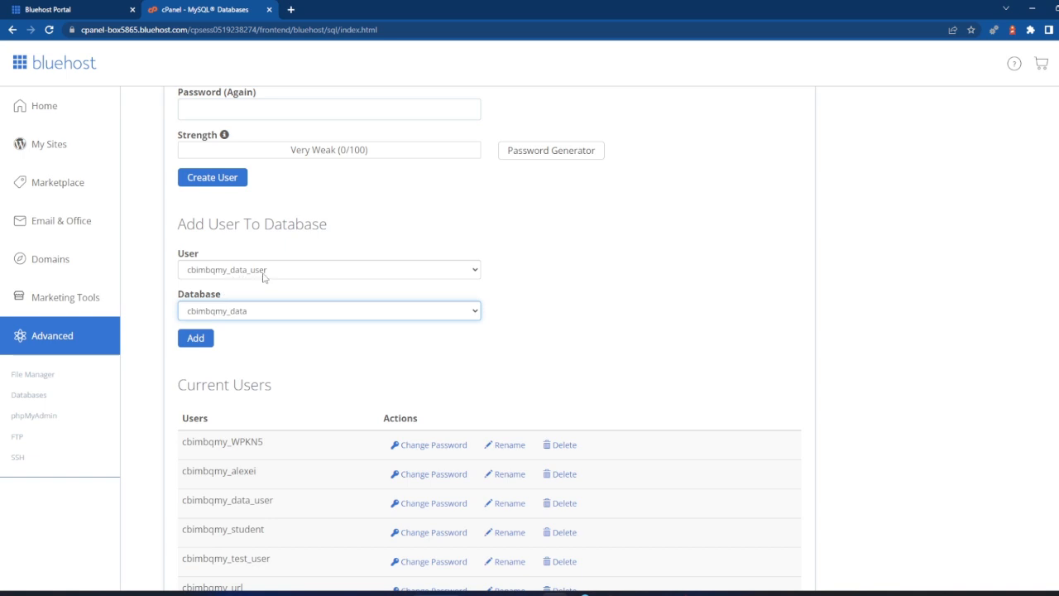
click(207, 339)
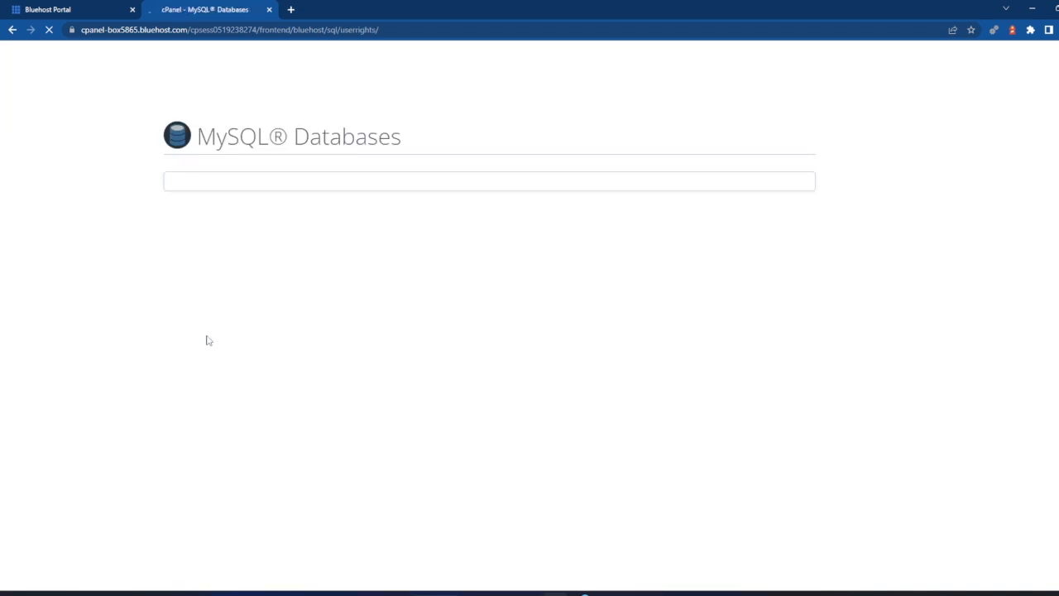
Grant cbimbqmy_data_user only the INSERT, SELECT and UPDATE privileges on cbimbqmy_data, save the changes, and return to the MySQL Databases page
scroll(321, 307, down, 2)
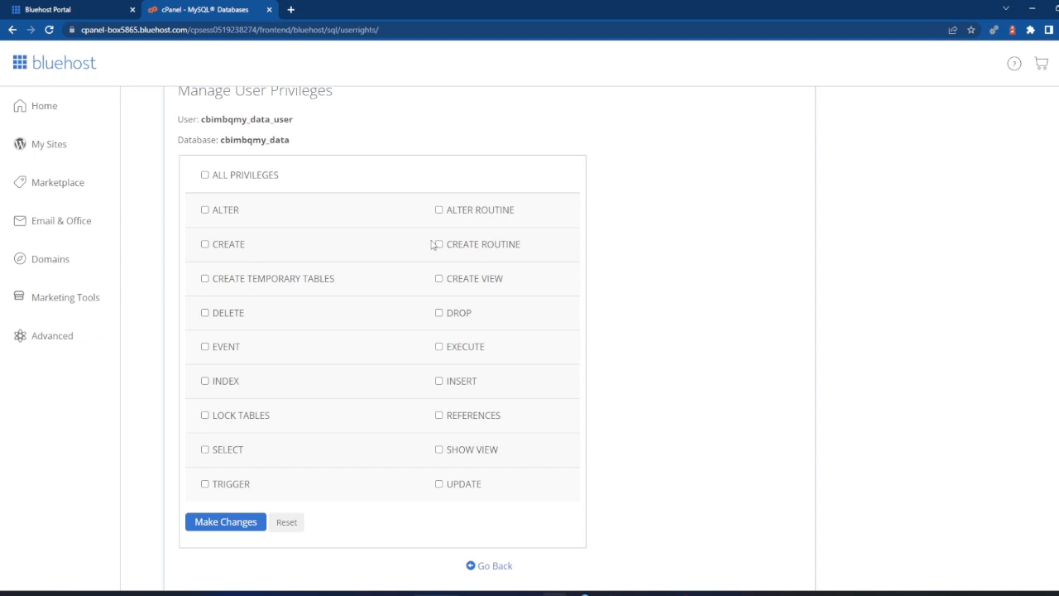
click(204, 177)
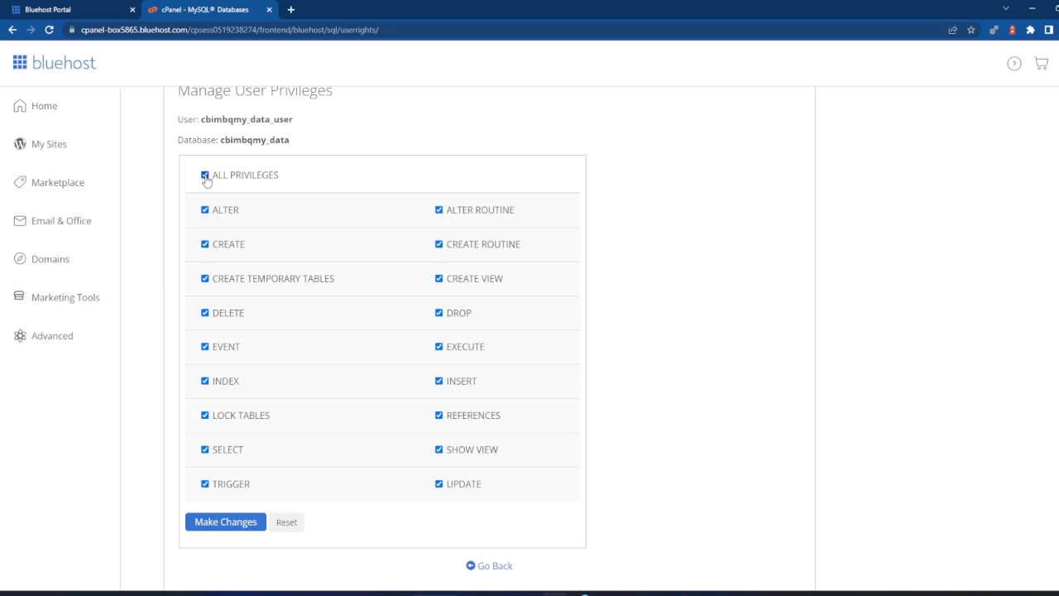
click(205, 178)
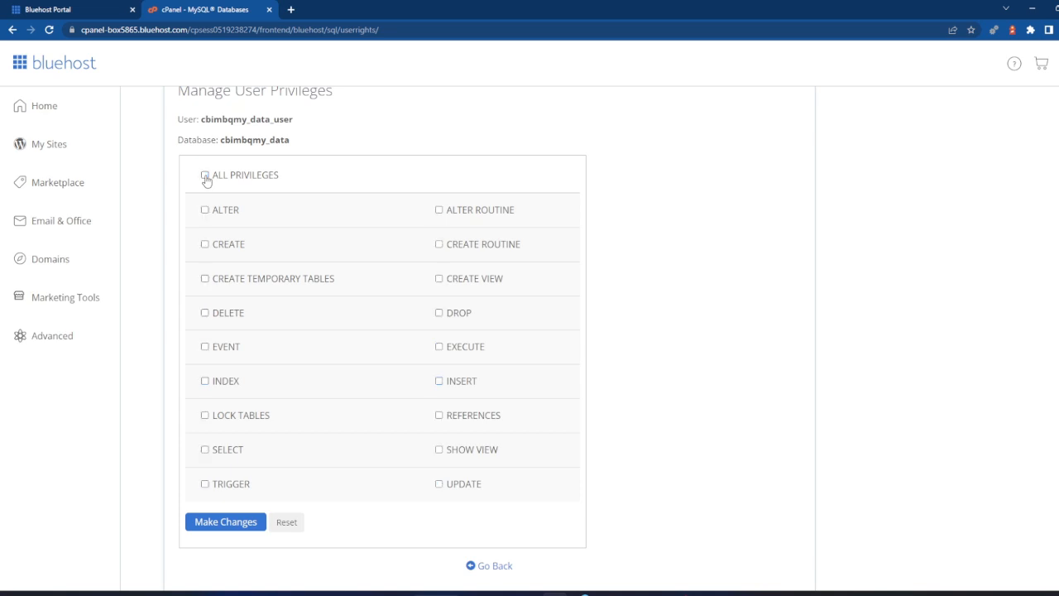
click(205, 451)
click(440, 484)
click(225, 522)
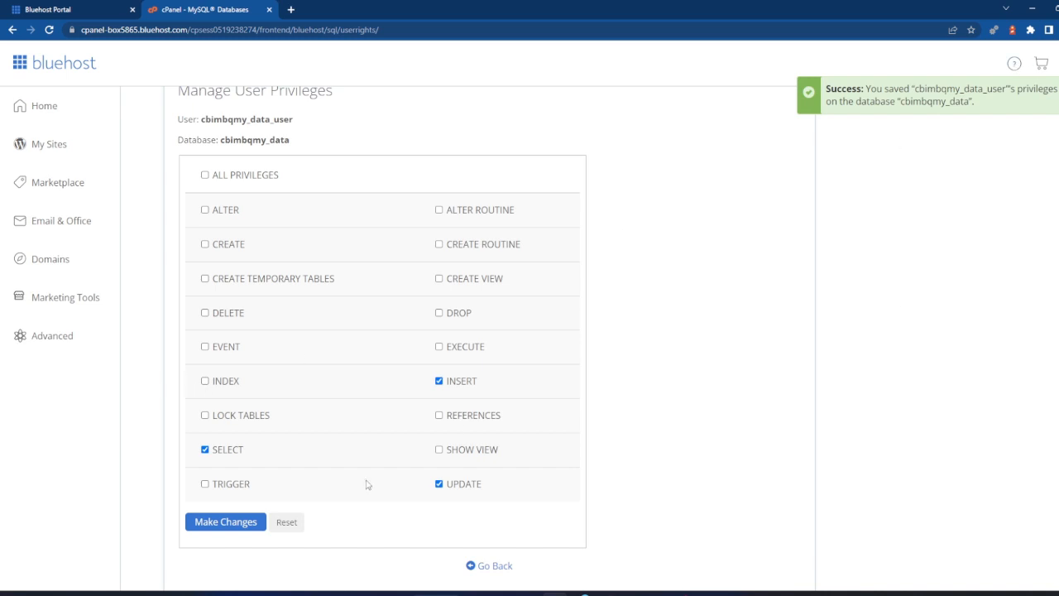
click(489, 567)
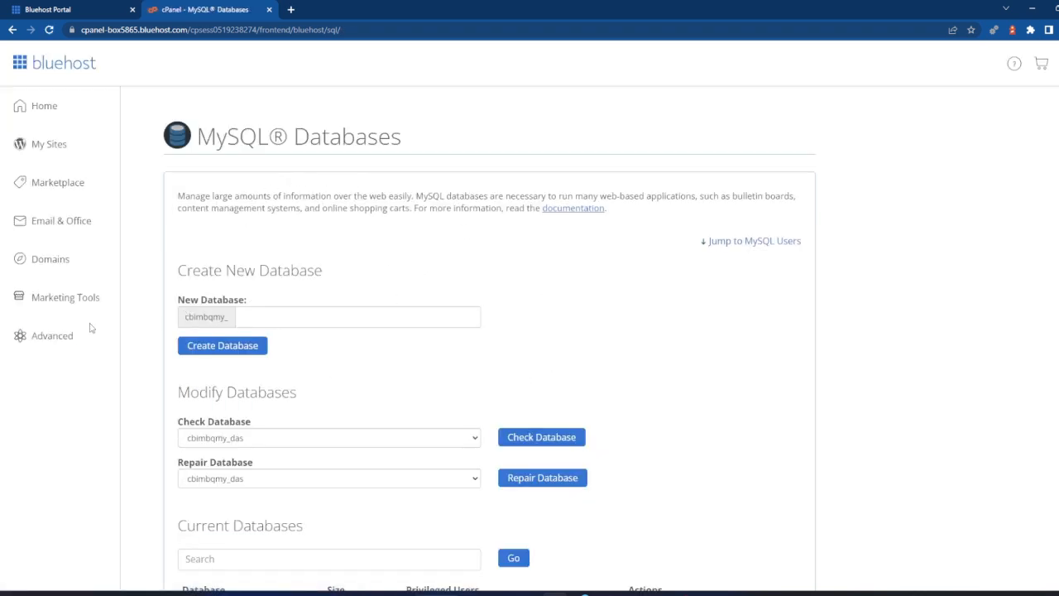
Return to the advanced cPanel overview and open phpMyAdmin from its database tools
click(56, 342)
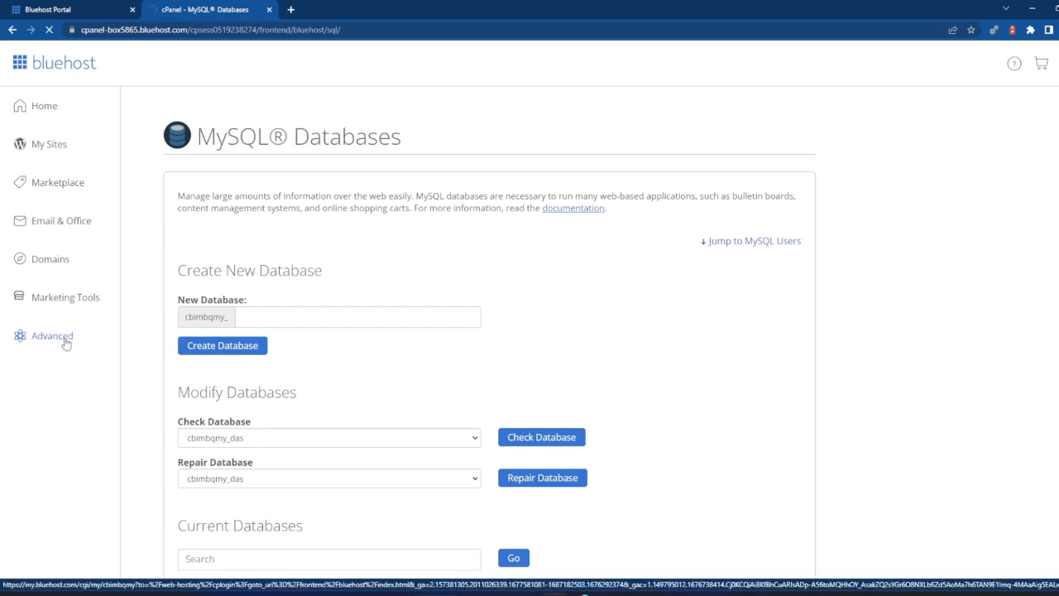
scroll(185, 351, down, 1)
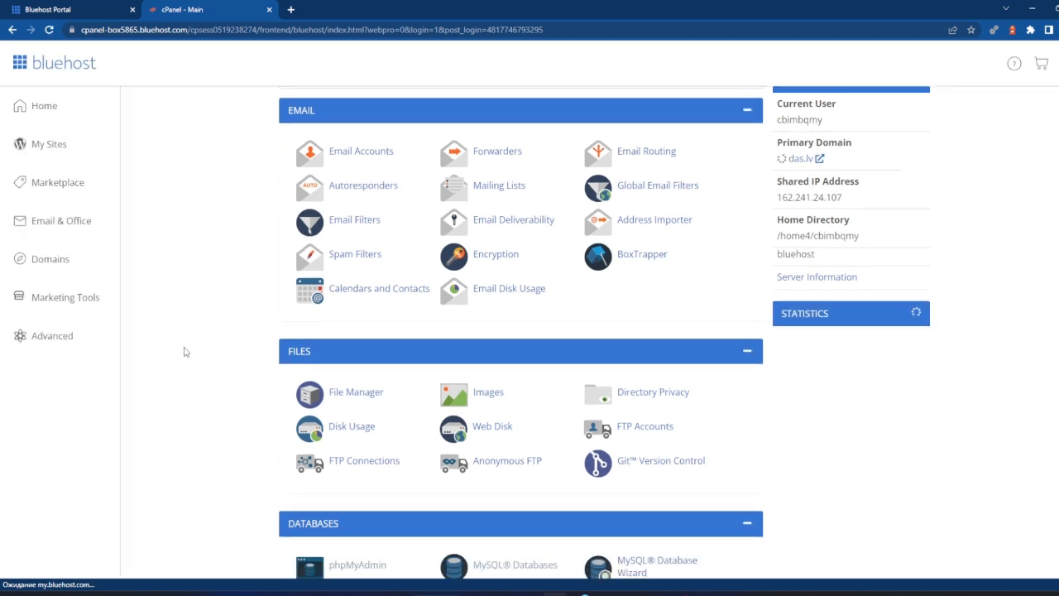
scroll(185, 351, down, 3)
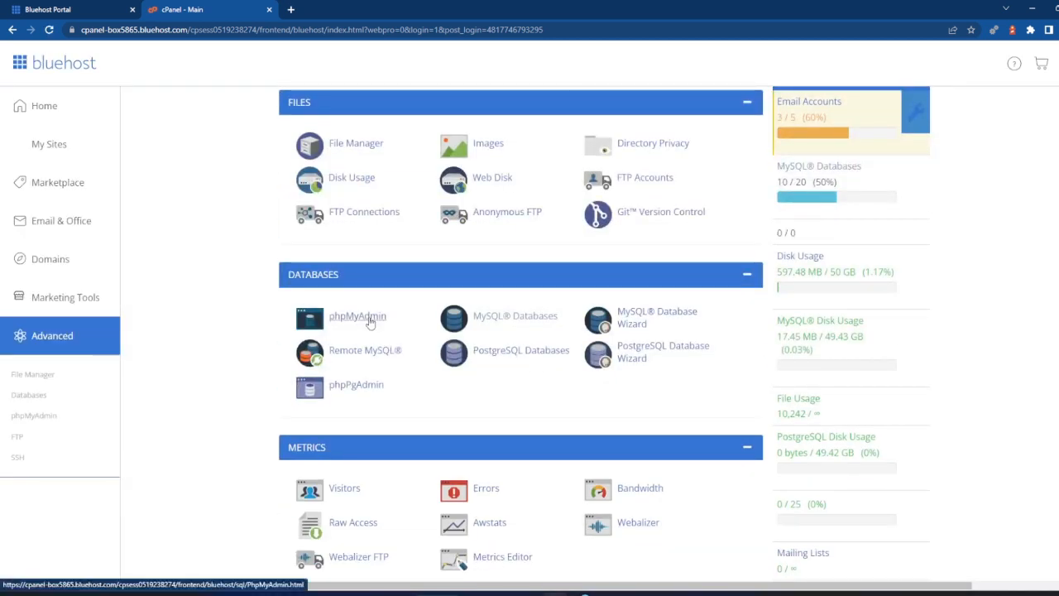
click(370, 321)
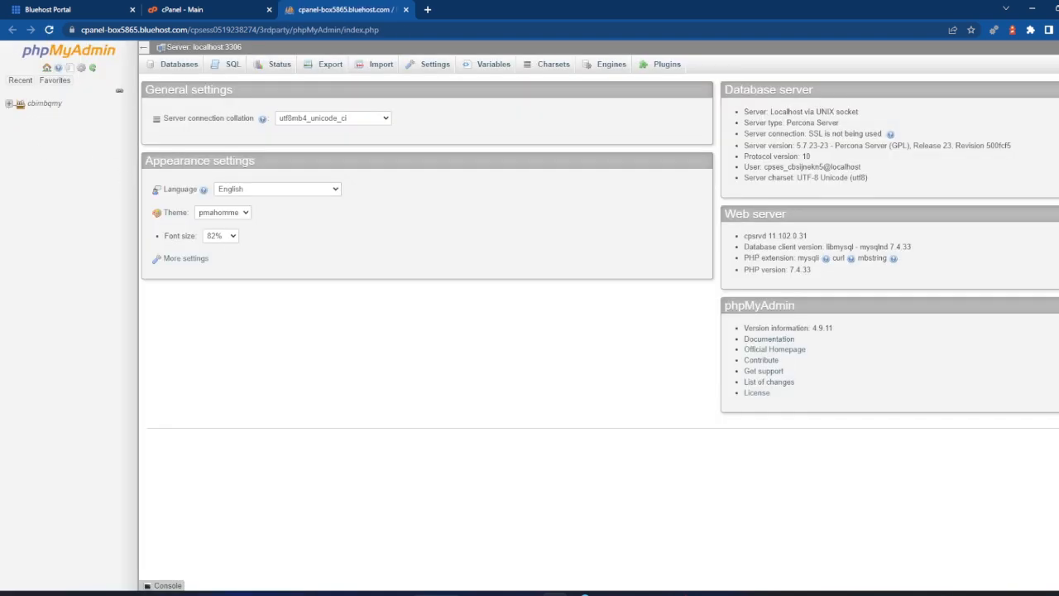
Expand the cbimbqmy account's database list in phpMyAdmin and open the structure of the cbimbqmy_data database
click(10, 105)
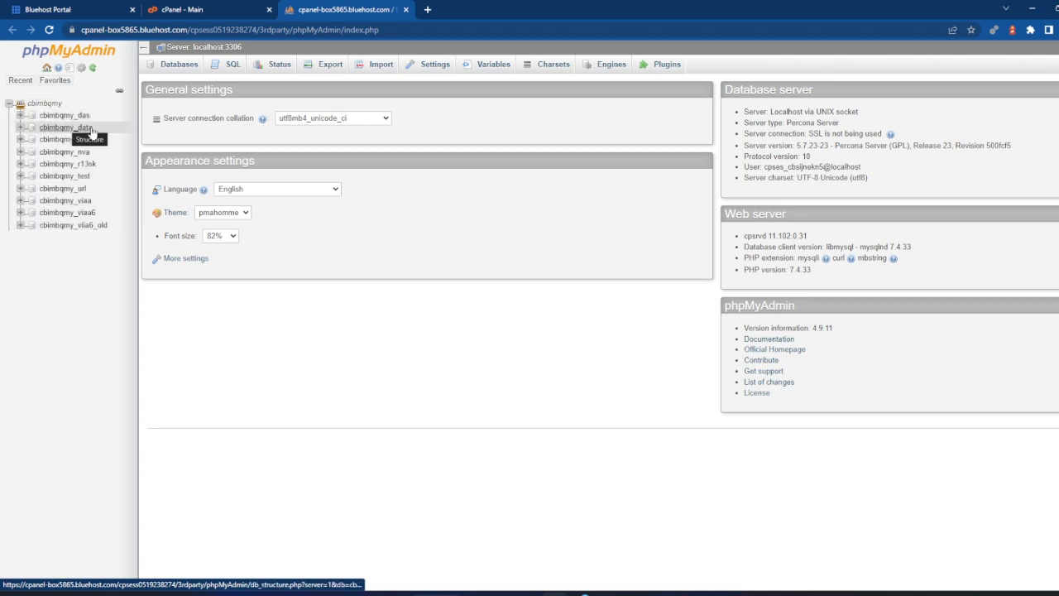
click(20, 127)
click(43, 132)
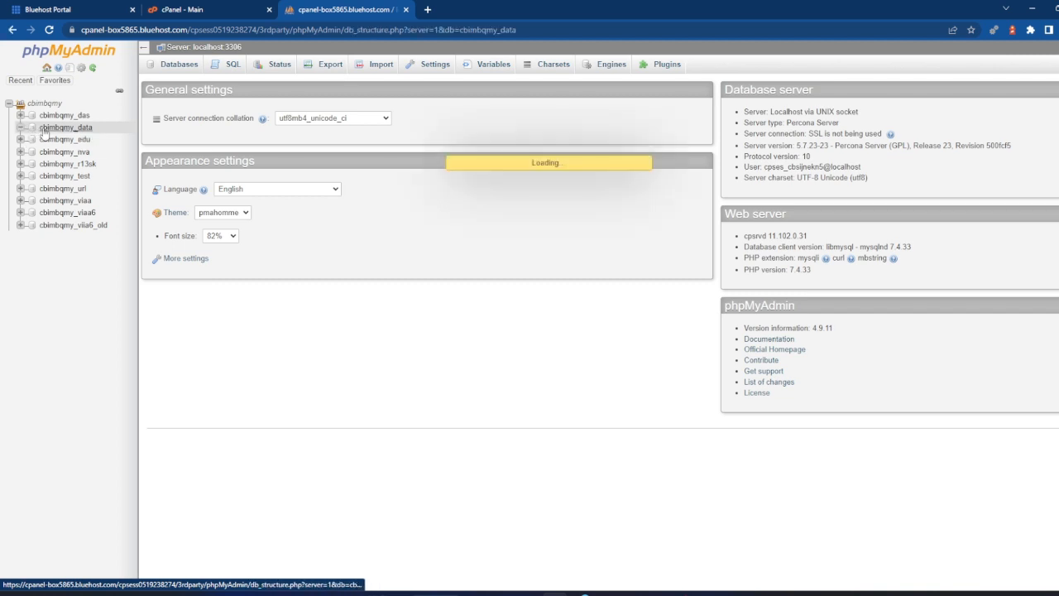